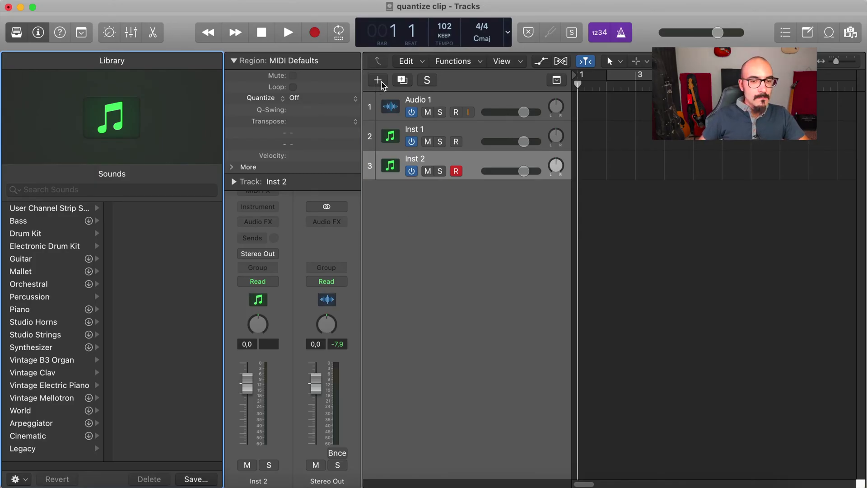
# - Create a software instrument track Inst 3 below Inst 2, deleting the accidental extra Inst 4
pyautogui.click(379, 81)
pyautogui.click(318, 176)
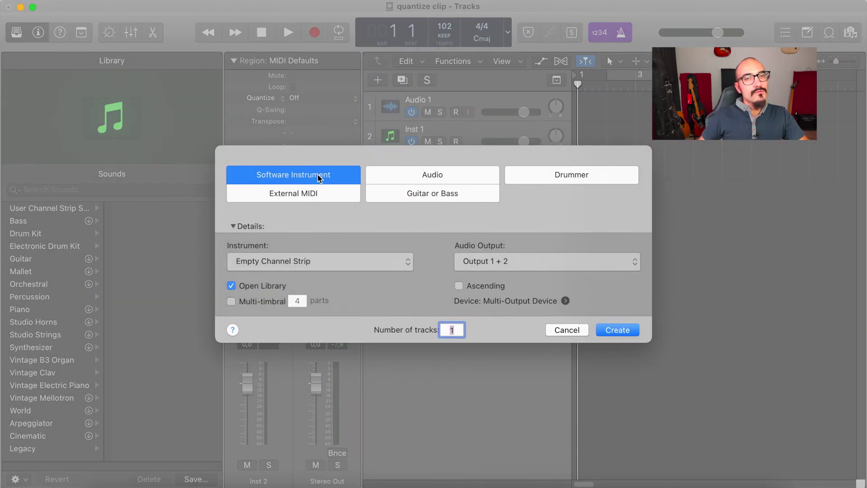
pyautogui.click(615, 331)
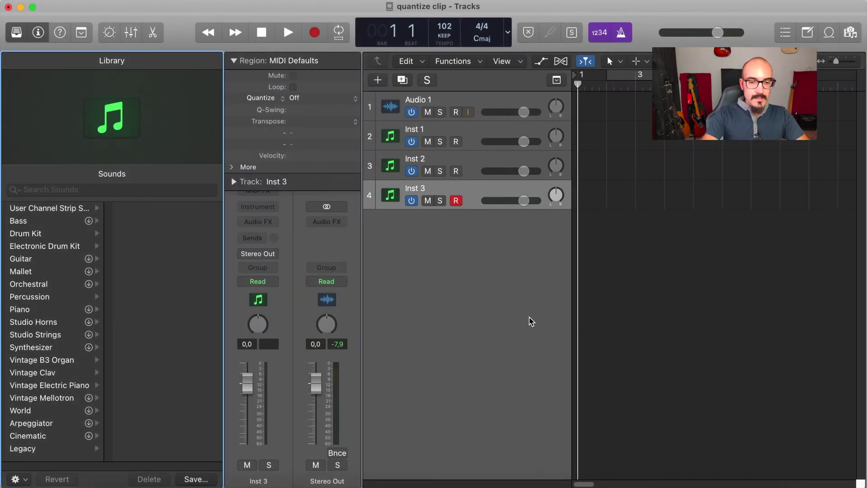
pyautogui.doubleClick(531, 321)
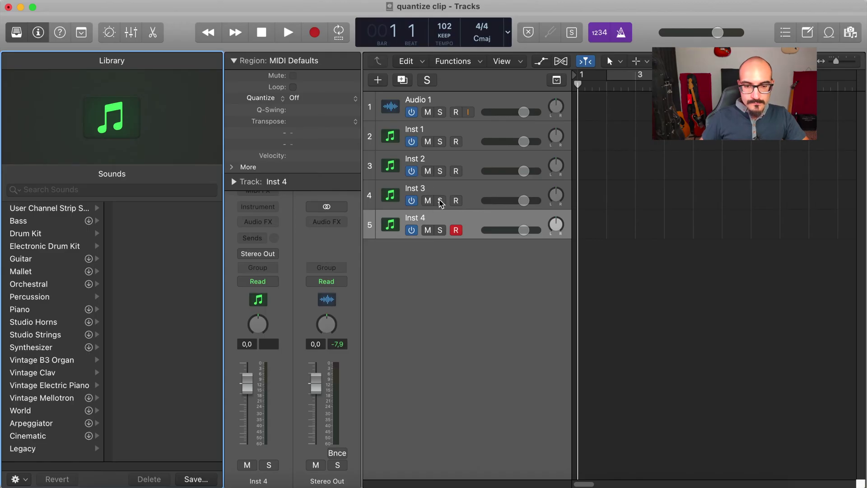
pyautogui.rightClick(445, 212)
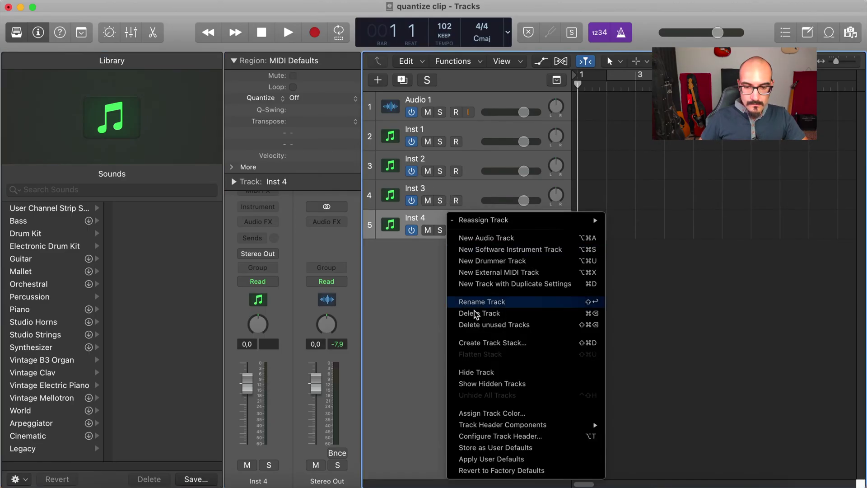
pyautogui.click(470, 314)
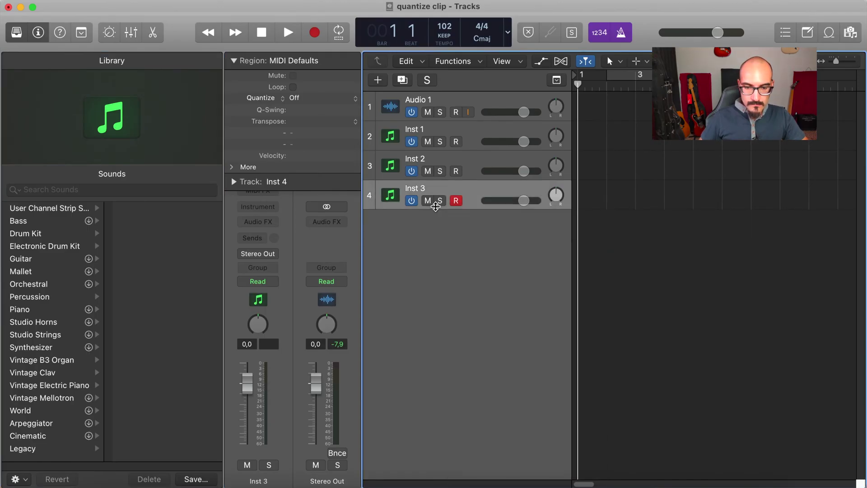
# - Load the SoCal drum kit from the Library's Drum Kit sounds onto the track
pyautogui.click(51, 235)
pyautogui.scroll(-1, 145, 374)
pyautogui.click(147, 416)
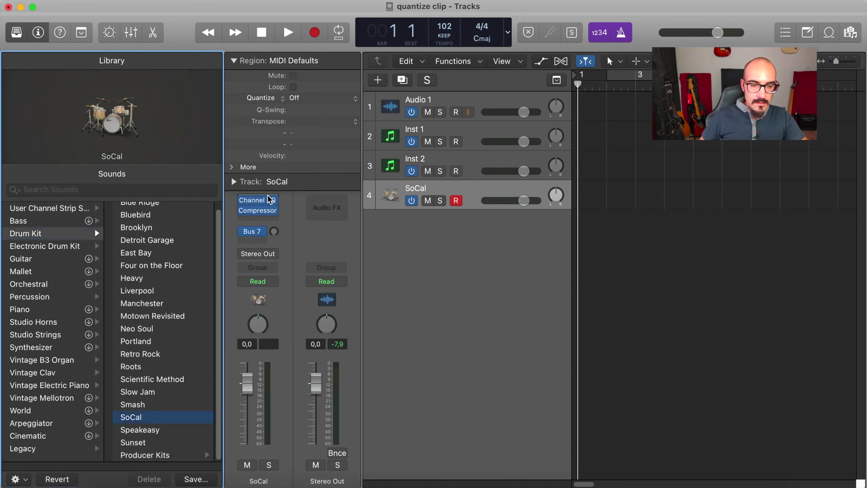
# - Insert a stereo Utility Gain plug-in on the drums and set it to -4.8 dB
pyautogui.click(269, 199)
pyautogui.moveTo(325, 437)
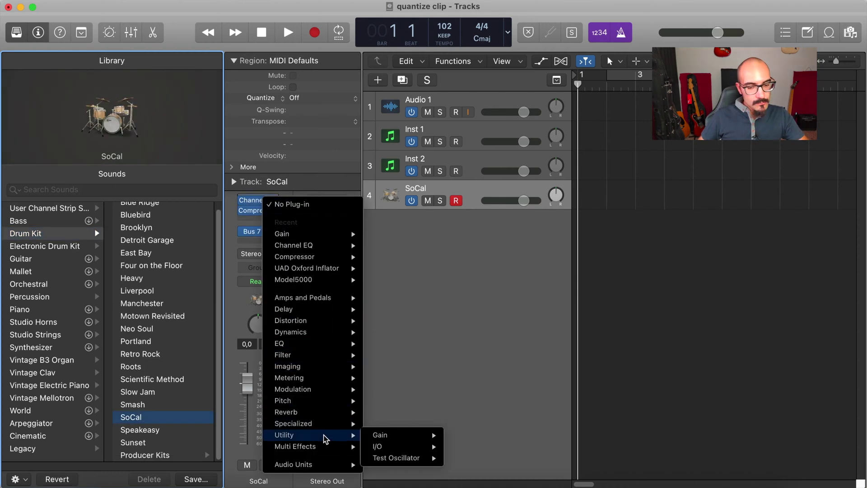
pyautogui.moveTo(391, 442)
pyautogui.click(460, 435)
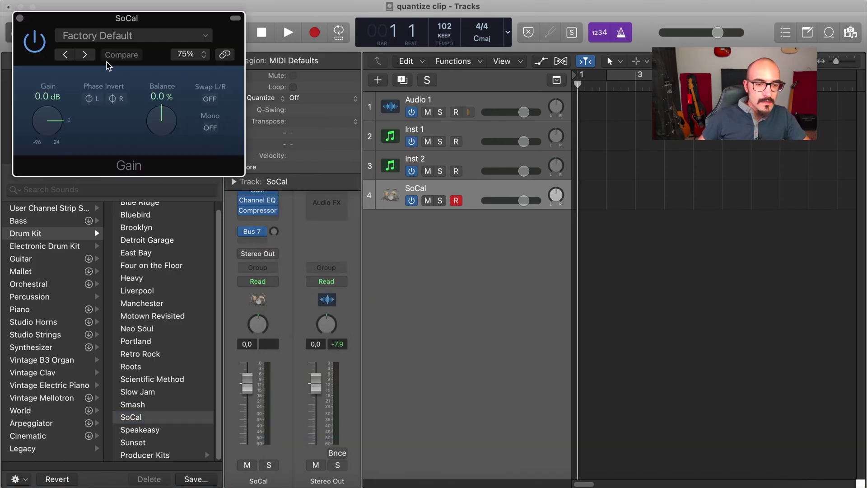
pyautogui.moveTo(62, 116); pyautogui.dragTo(60, 124)
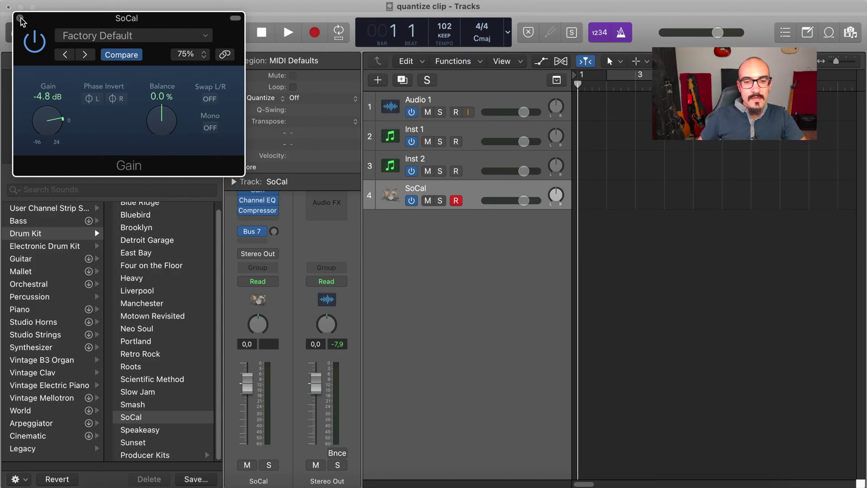
pyautogui.click(19, 18)
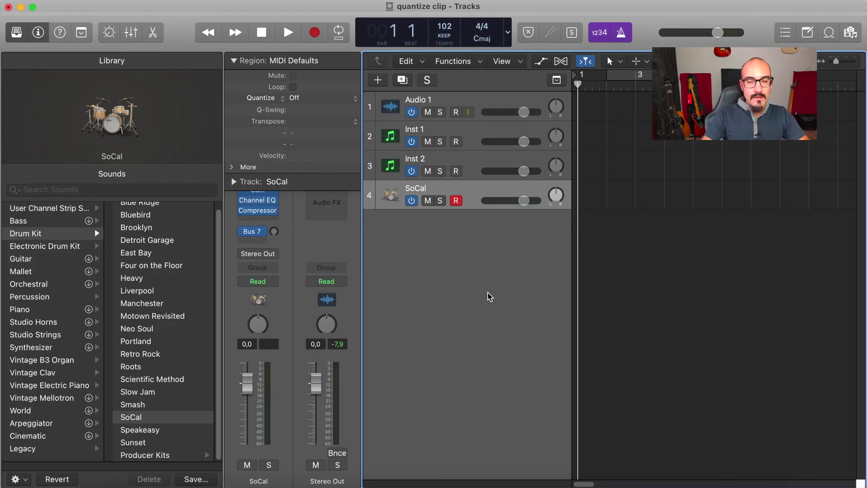
# - Record a drum pattern on the SoCal track using Musical Typing keys A, D and T
pyautogui.press('super+k')
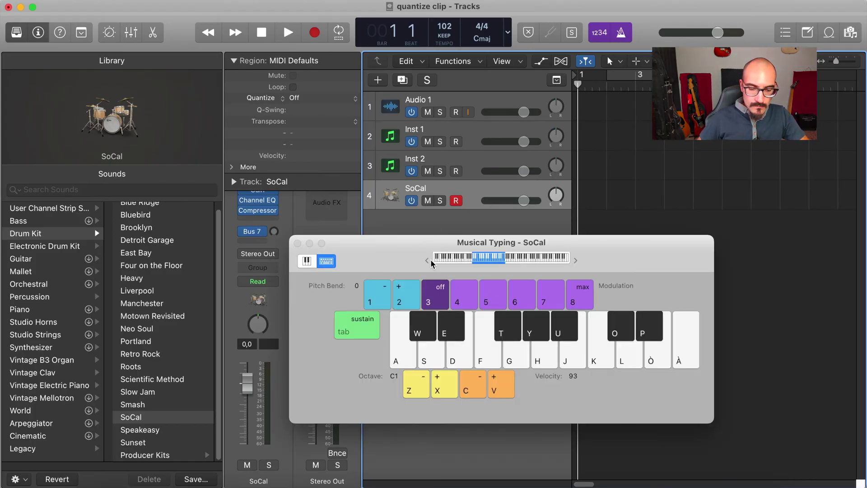
pyautogui.press('a')
pyautogui.press('a')
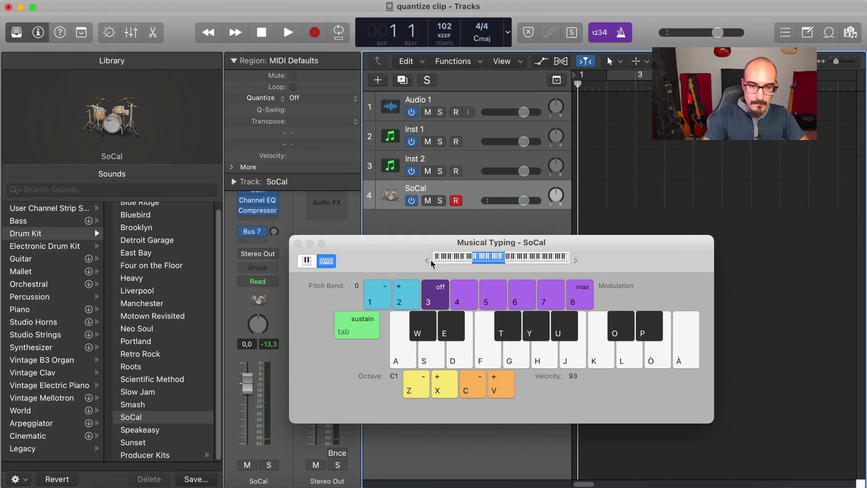
pyautogui.press('r')
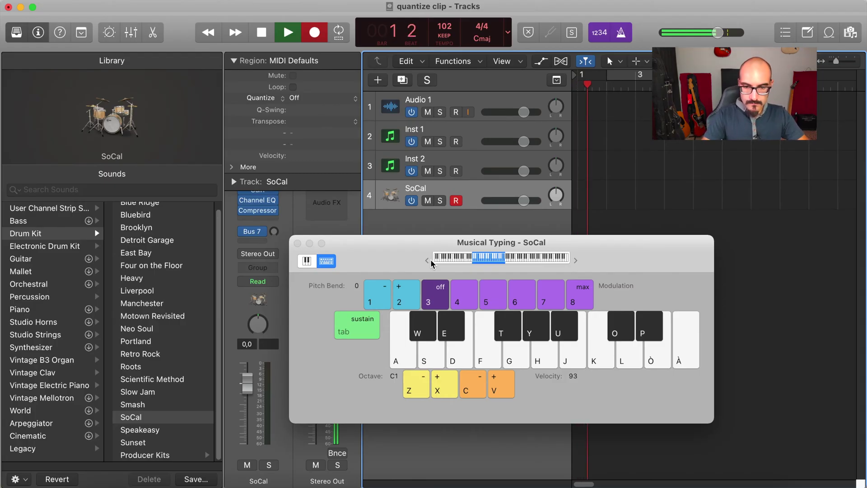
pyautogui.press('d')
pyautogui.press('d')
pyautogui.press('a')
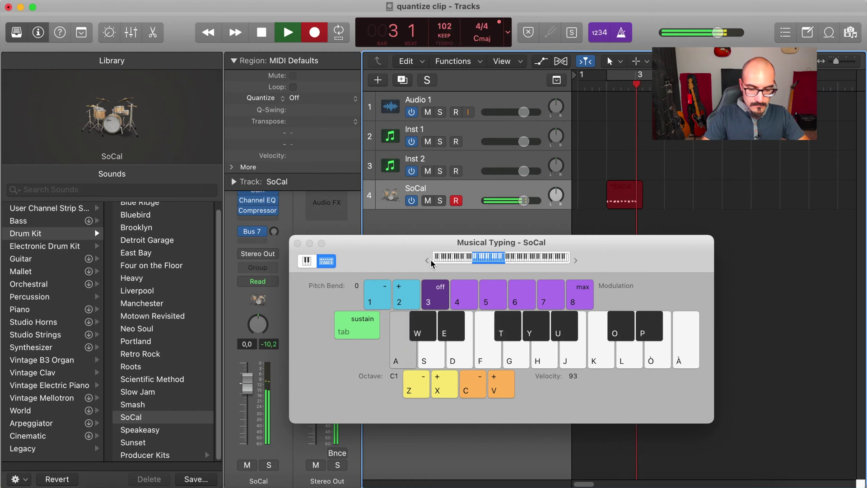
pyautogui.press('d')
pyautogui.press('t')
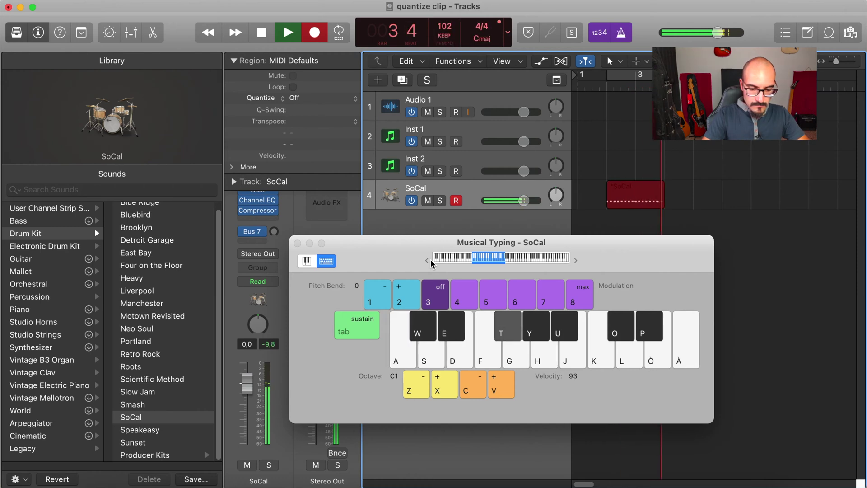
pyautogui.press('a')
pyautogui.press('t')
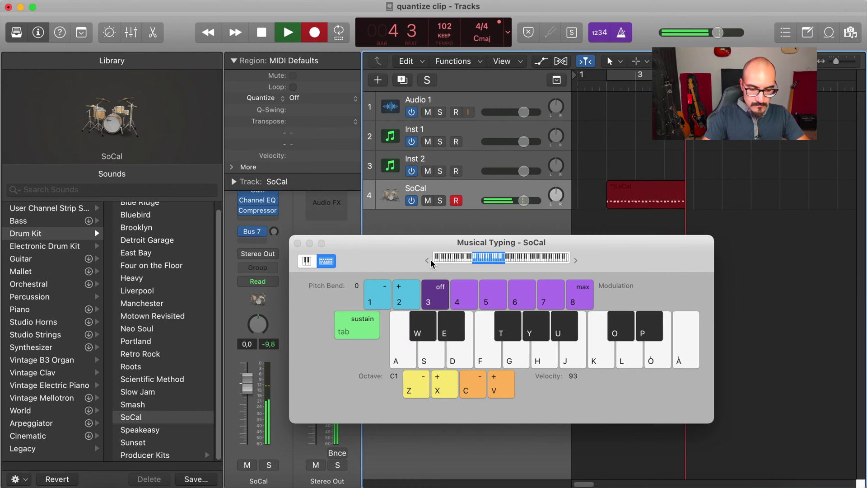
pyautogui.press('d')
pyautogui.press('a')
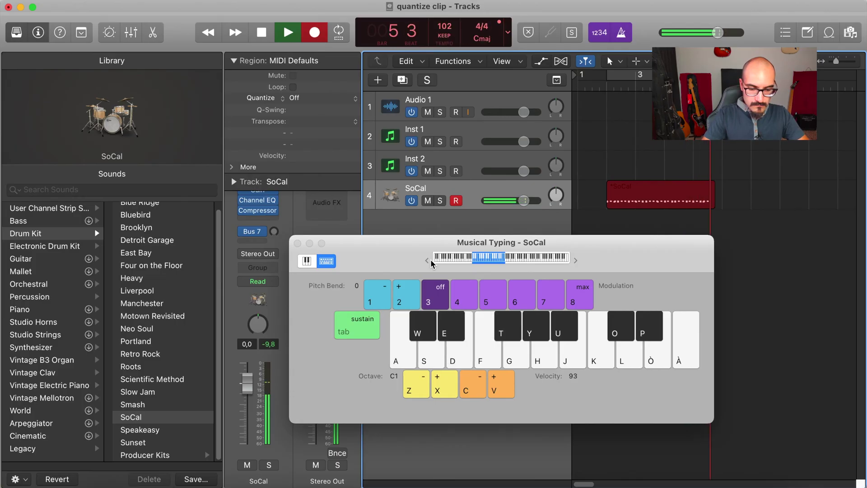
pyautogui.press('space')
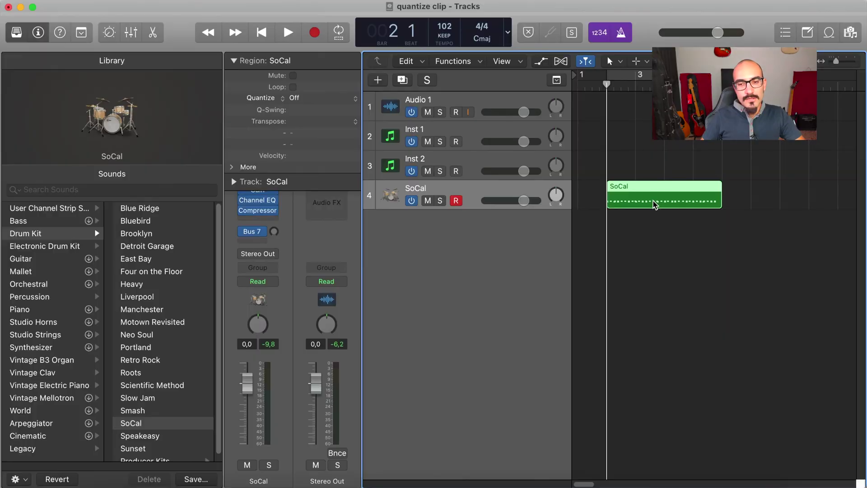
# - Show the SoCal region's hi-hat, snare and kick notes in the Piano Roll, with the Library hidden, and play them back
pyautogui.doubleClick(655, 202)
pyautogui.press('y')
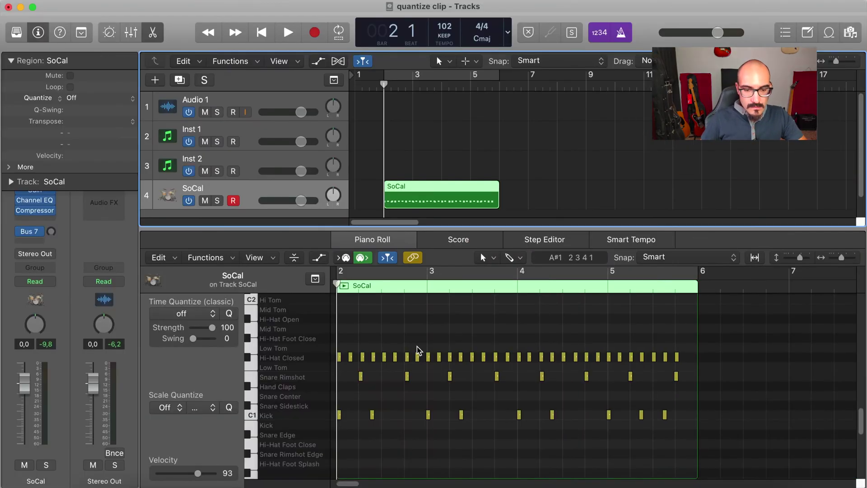
pyautogui.hscroll(-2, 394, 326)
pyautogui.click(427, 334)
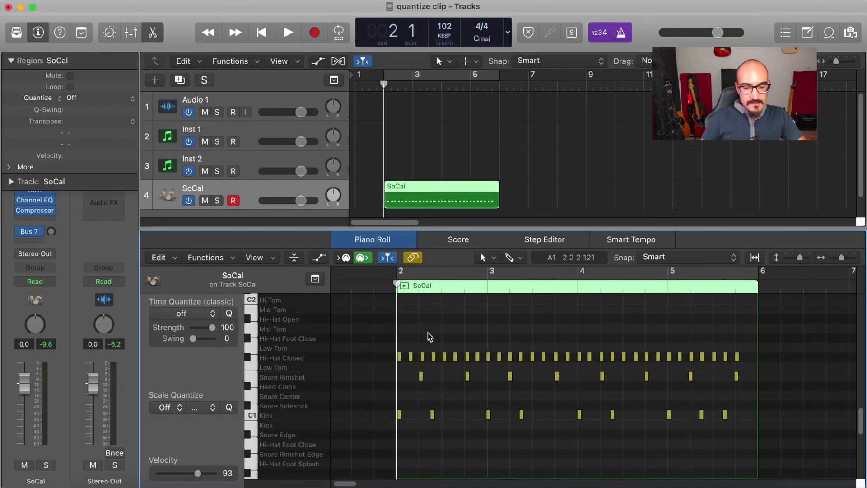
pyautogui.press('space')
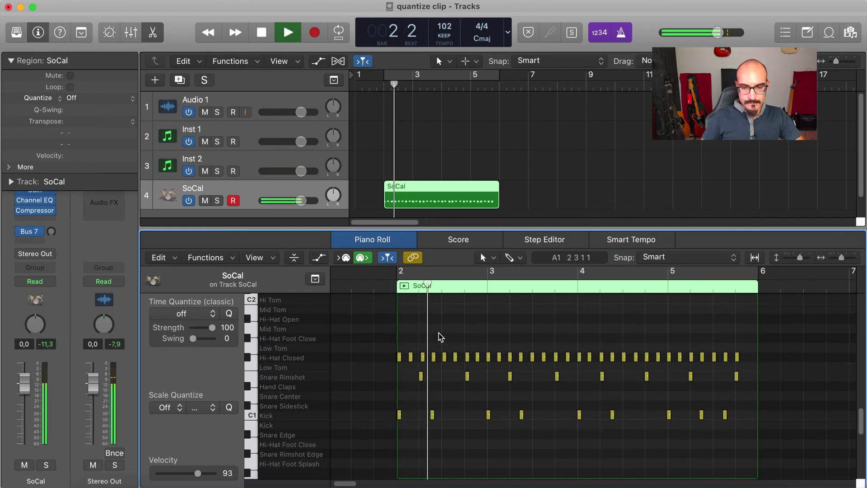
pyautogui.scroll(-1, 441, 336)
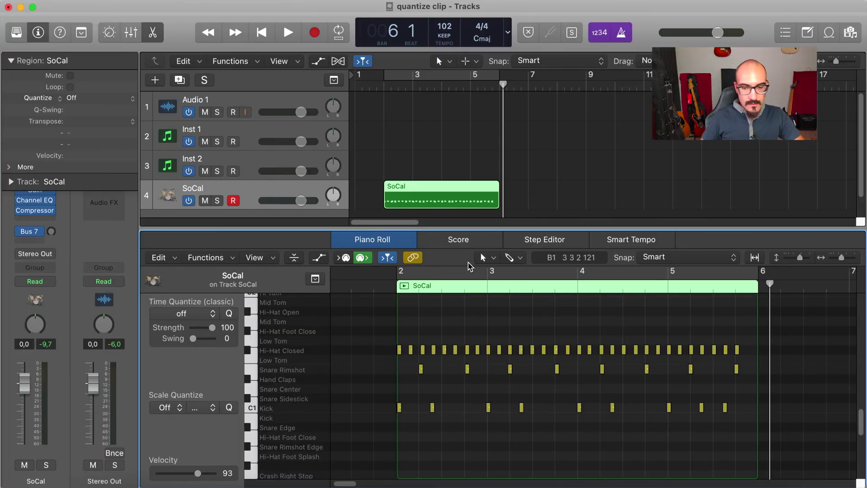
# - Select all 48 SoCal notes and quantize them to 1/8 Note
pyautogui.press('super+a')
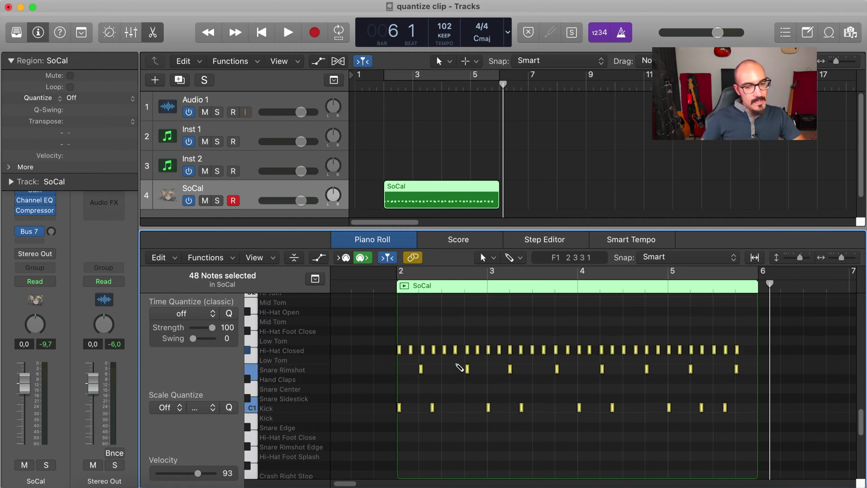
pyautogui.click(199, 317)
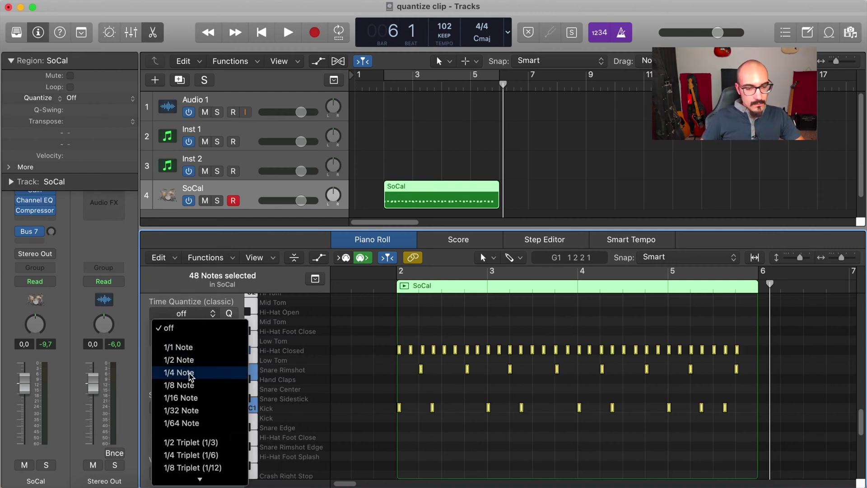
pyautogui.click(192, 386)
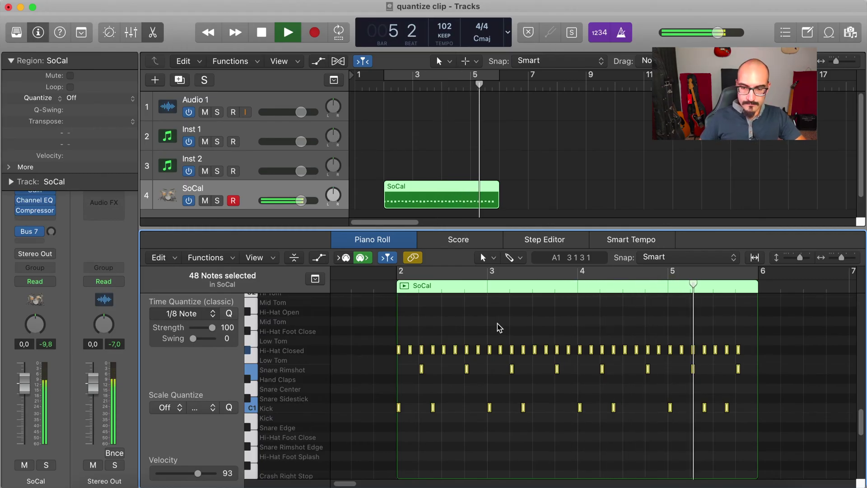
# - Stop playback once the 1/8-quantized SoCal notes have been heard
pyautogui.press('space')
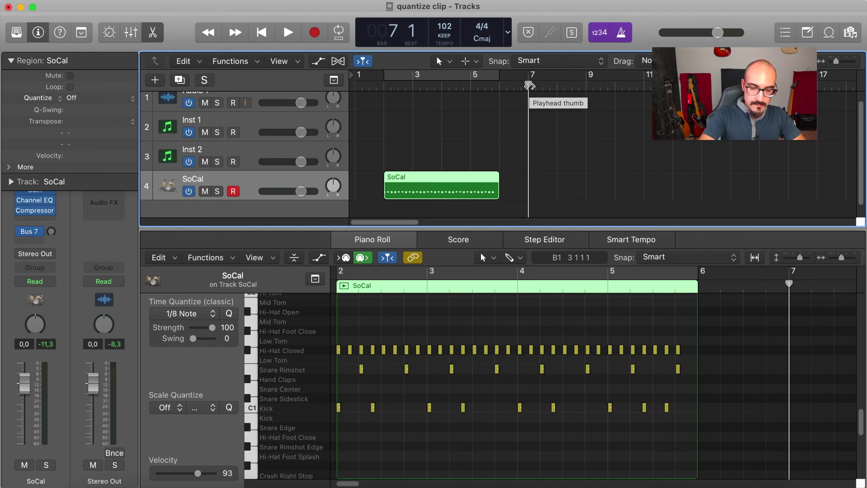
# - Record a second drum region from bar 8, playing kick, snare and hi-hat on A, D and T
pyautogui.press('super+k')
pyautogui.press('r')
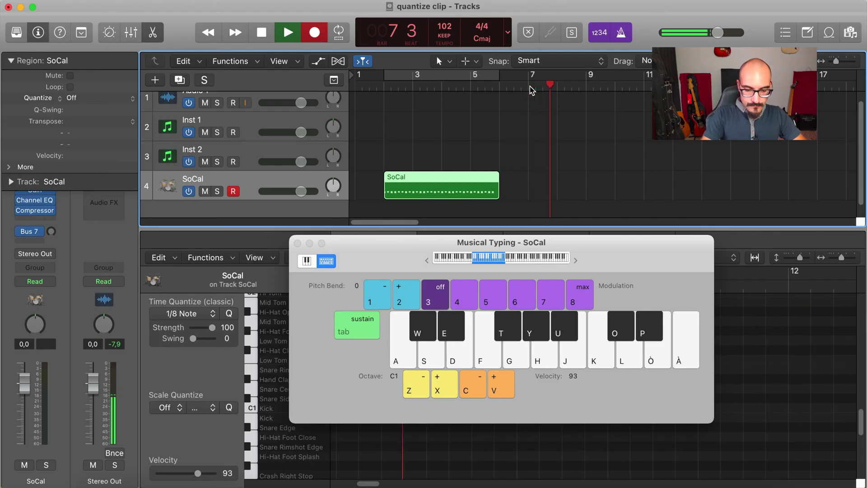
pyautogui.press('a')
pyautogui.press('d')
pyautogui.press('a')
pyautogui.press('a')
pyautogui.press('d')
pyautogui.press('t')
pyautogui.press('t')
pyautogui.press('a')
pyautogui.press('t')
pyautogui.press('t')
pyautogui.press('d')
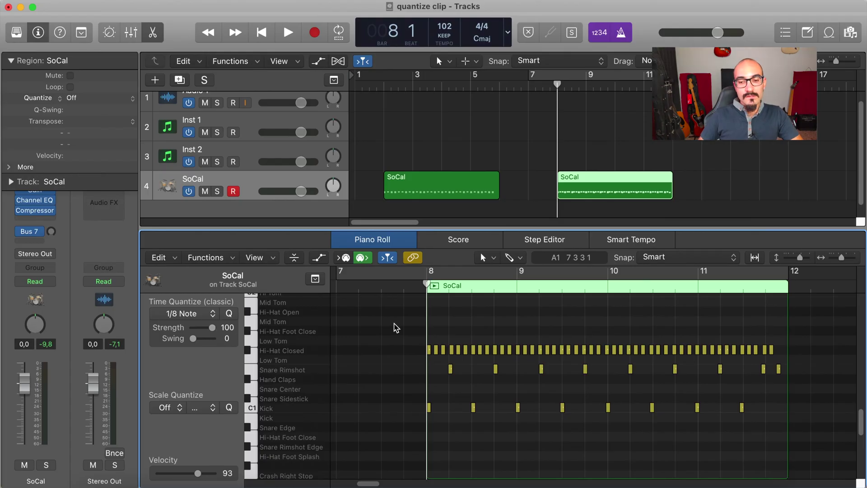
# - Select all the new region's notes, quantize them to 1/8 Note and audition the result
pyautogui.moveTo(396, 328); pyautogui.dragTo(804, 413)
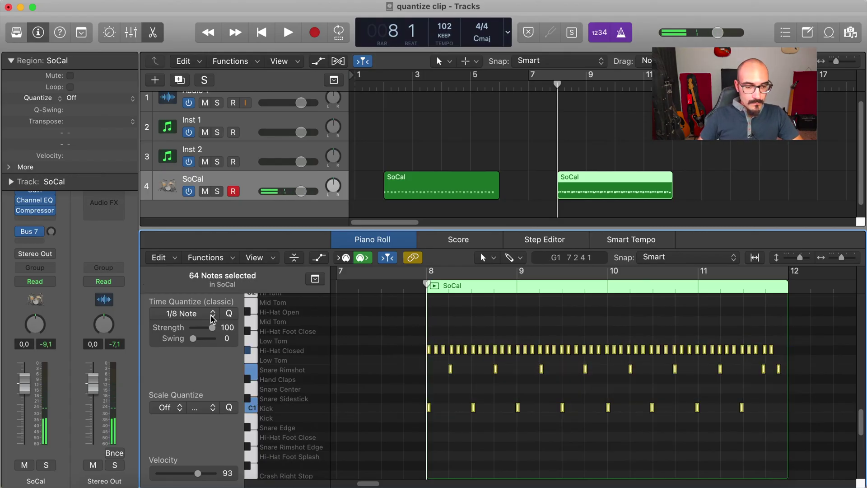
pyautogui.click(210, 316)
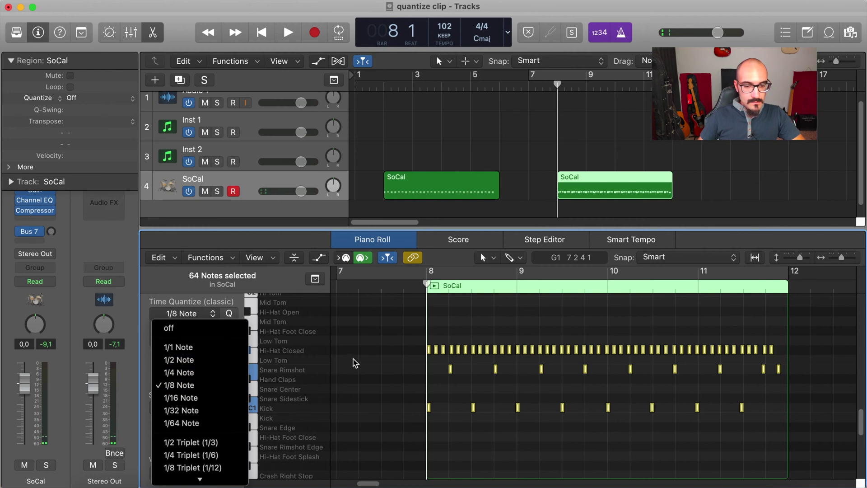
pyautogui.click(229, 313)
pyautogui.press('space')
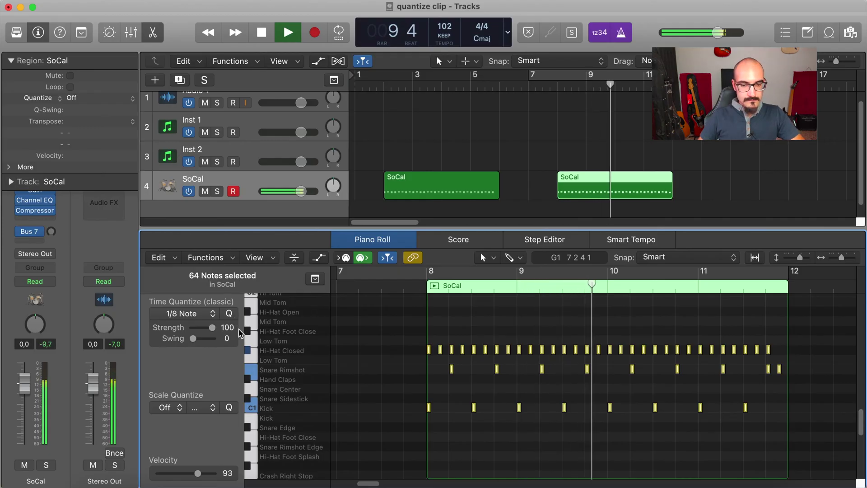
pyautogui.press('space')
# - Set Time Quantize back to off, compare the original timing, and reselect all 64 notes
pyautogui.click(211, 313)
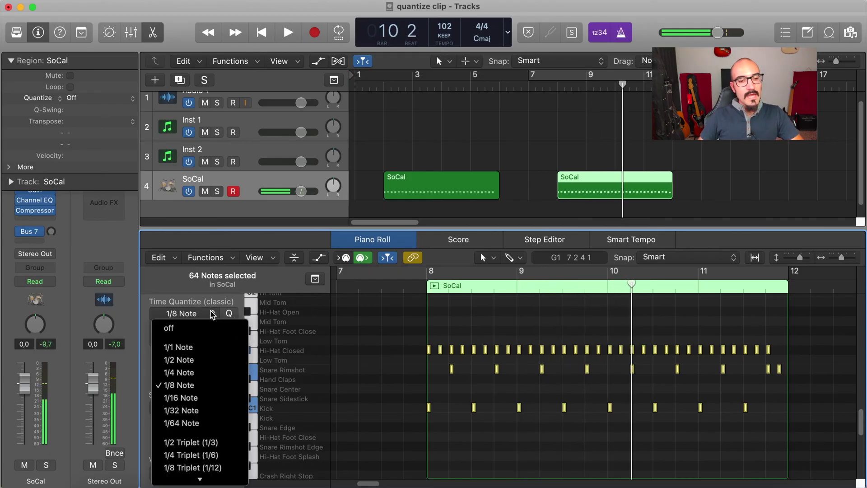
pyautogui.click(210, 329)
pyautogui.click(384, 333)
pyautogui.press('space')
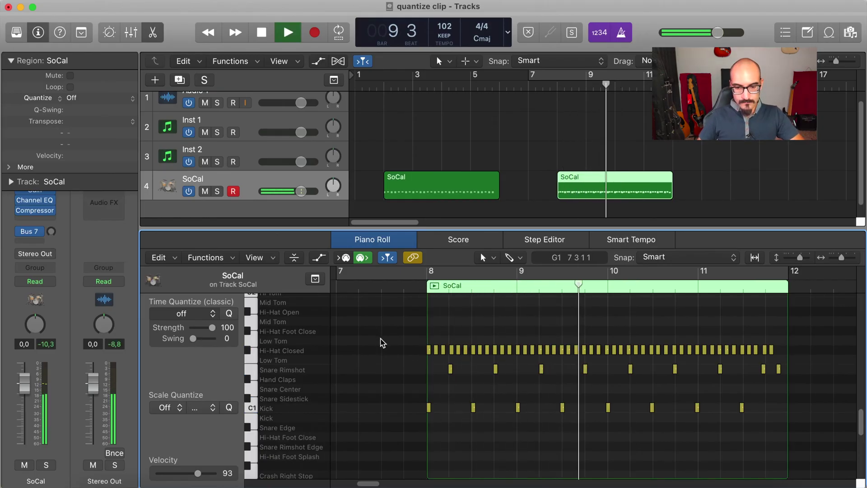
pyautogui.press('space')
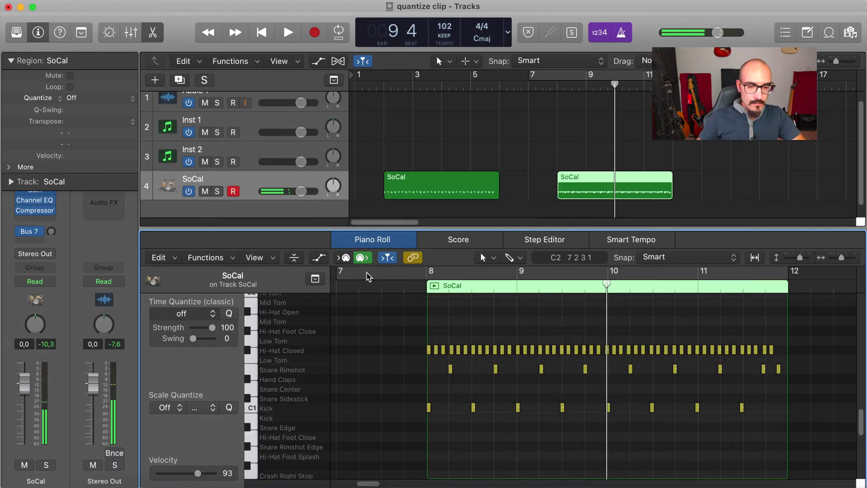
pyautogui.press('super+a')
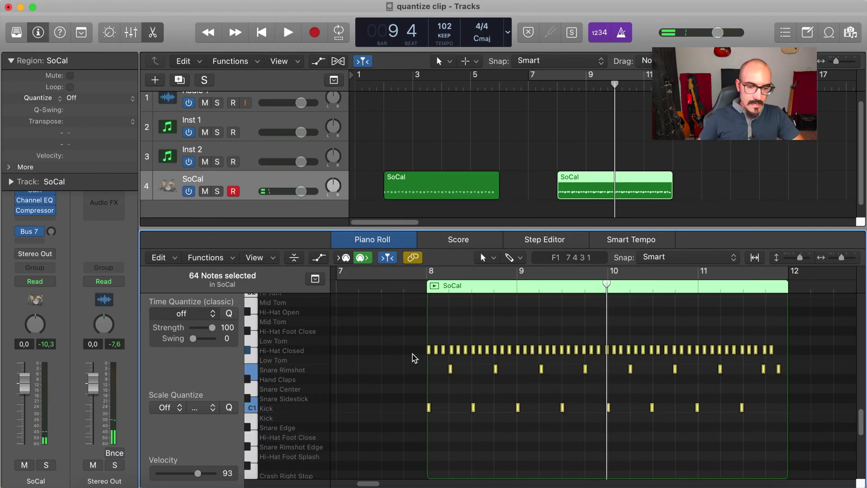
# - Quantize the selected notes to 1/8 Triplet (1/12), play the result, and deselect
pyautogui.click(211, 314)
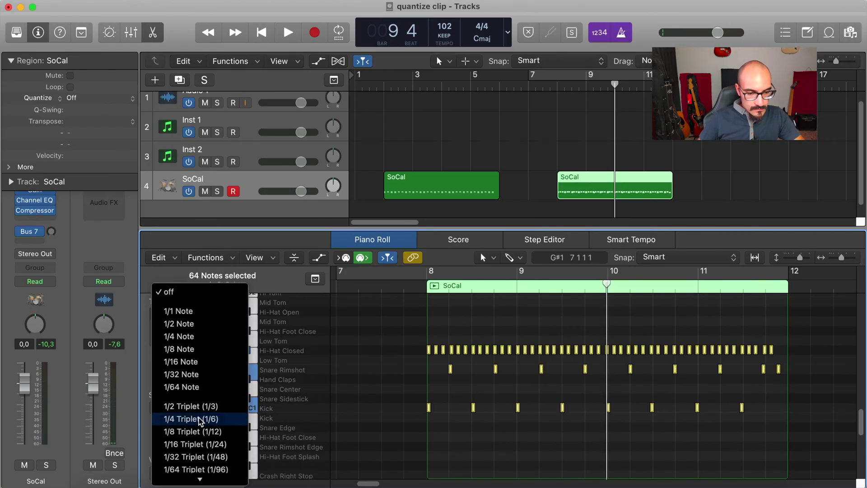
pyautogui.scroll(-1, 190, 428)
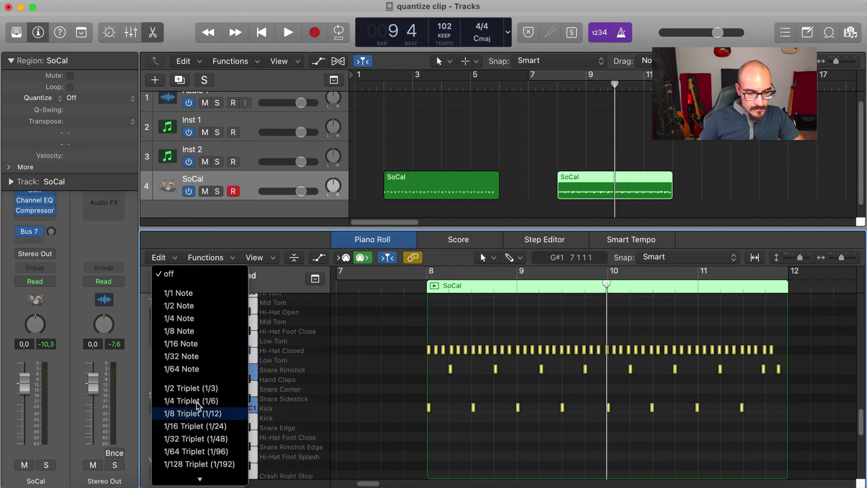
pyautogui.click(219, 414)
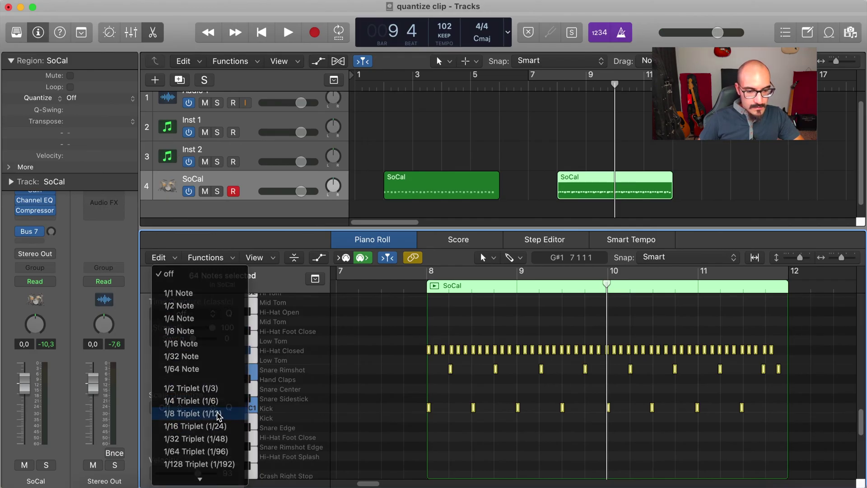
pyautogui.hotkey('shift', 'space')
pyautogui.click(382, 382)
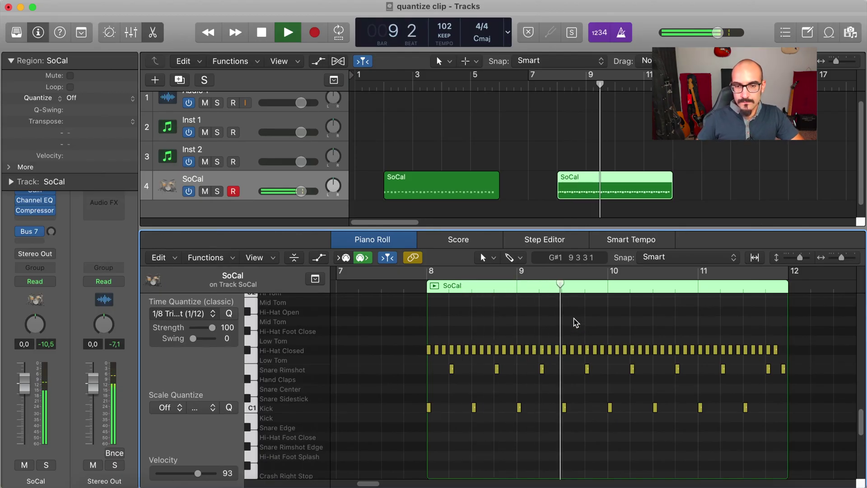
pyautogui.hscroll(1, 617, 159)
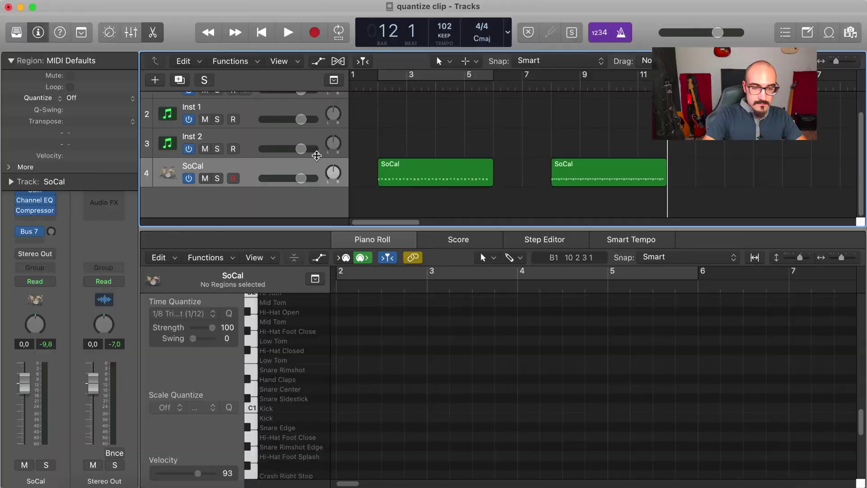
# - Duplicate the SoCal drum track as a fifth track and mute the original track 4
pyautogui.press('super+d')
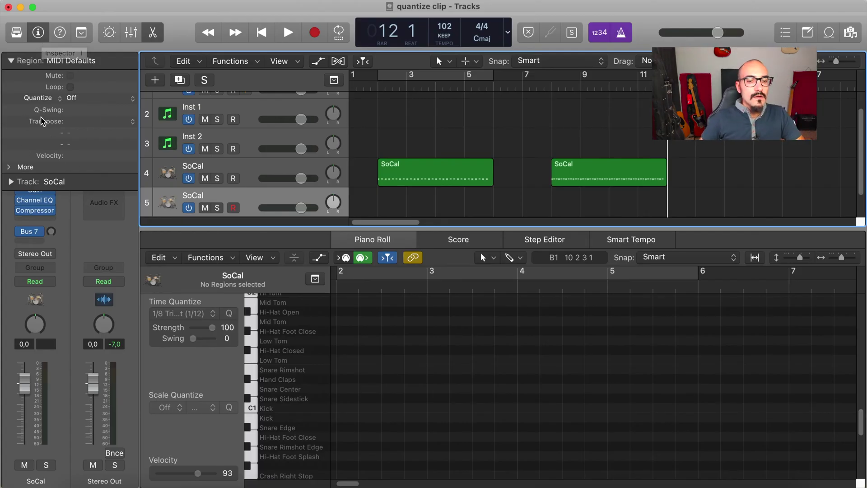
pyautogui.press('i')
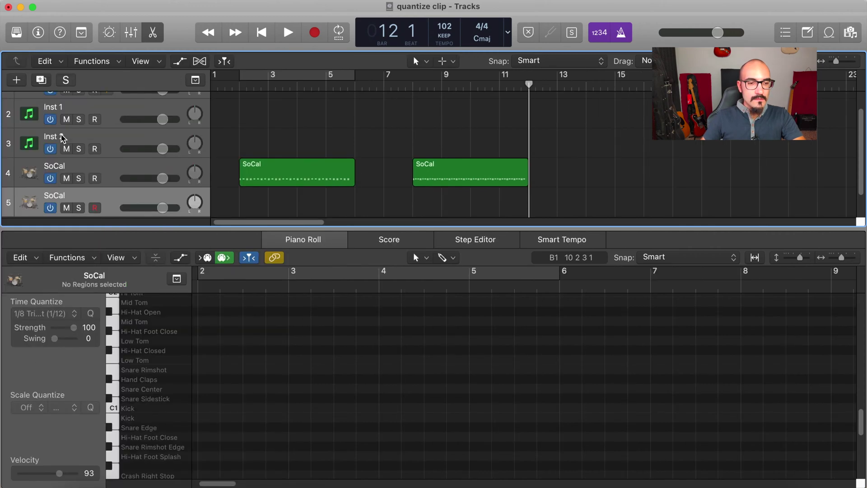
pyautogui.press('i')
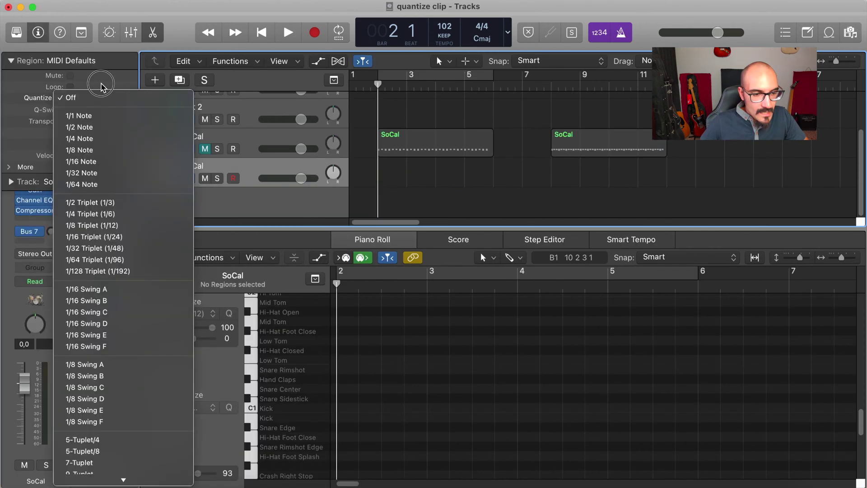
pyautogui.click(98, 99)
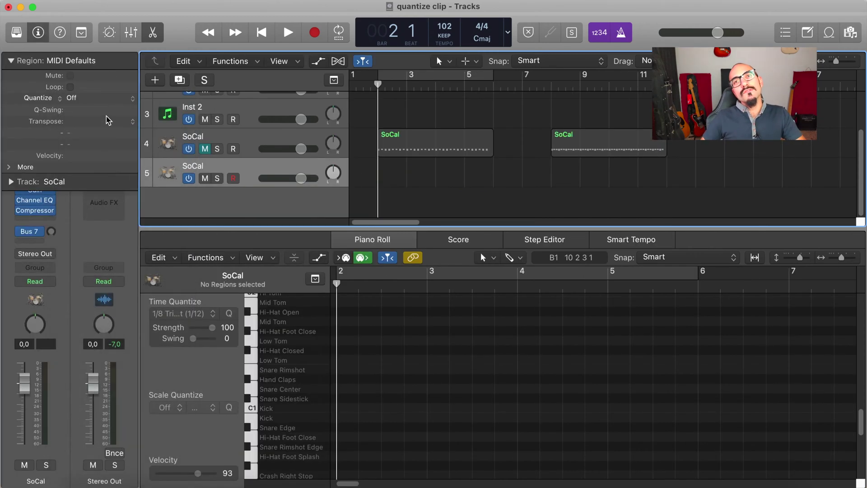
# - Set the new SoCal track's Region Inspector quantize to 1/8 & 1/8 Triplet
pyautogui.click(103, 97)
pyautogui.scroll(-3, 113, 253)
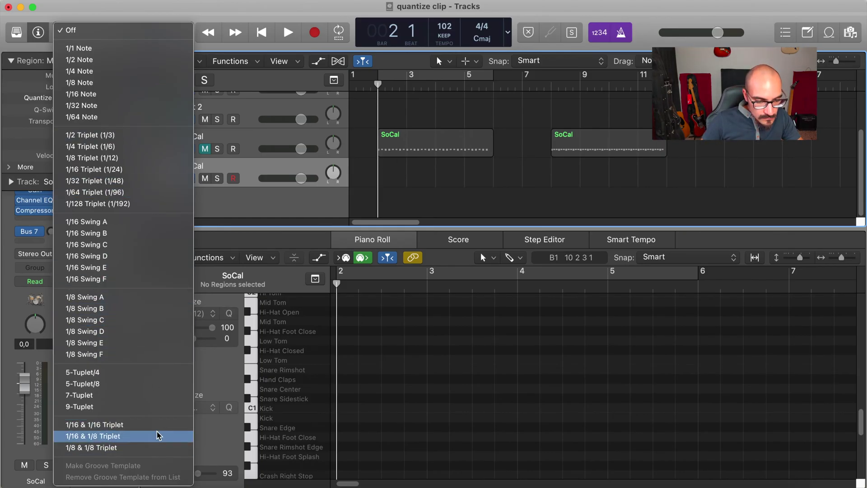
pyautogui.click(135, 447)
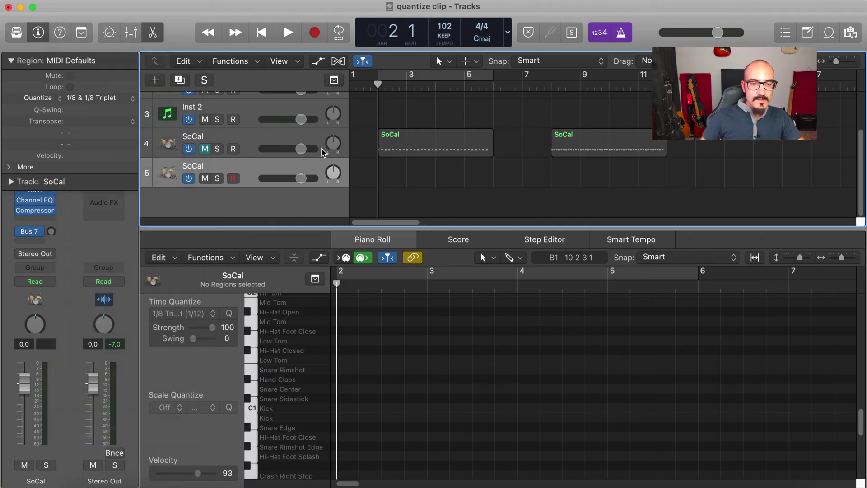
# - Arm track 5, open Musical Typing, and start recording on it
pyautogui.click(234, 179)
pyautogui.press('super+k')
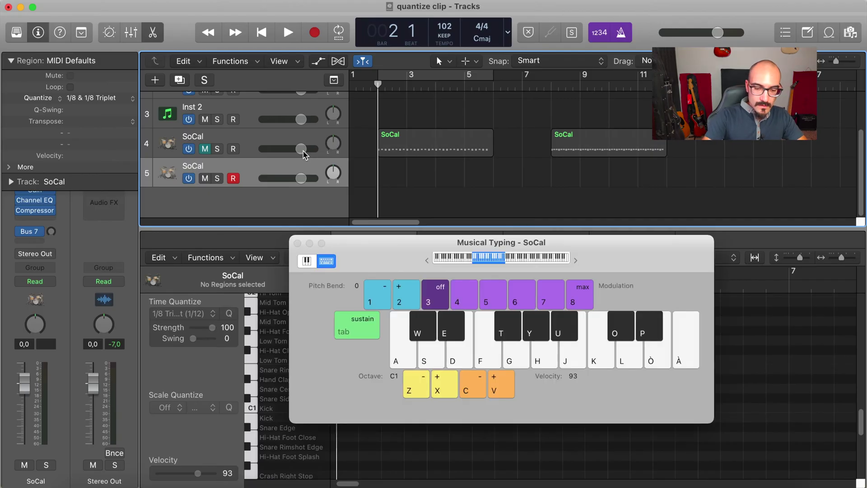
pyautogui.press('r')
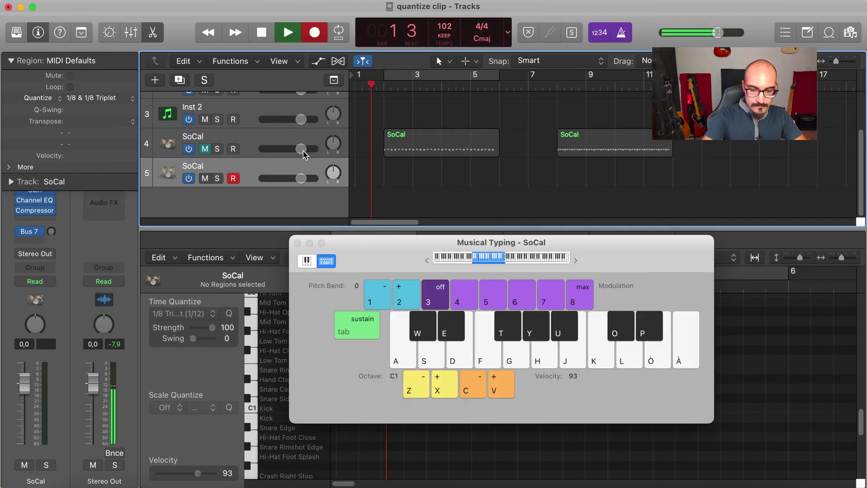